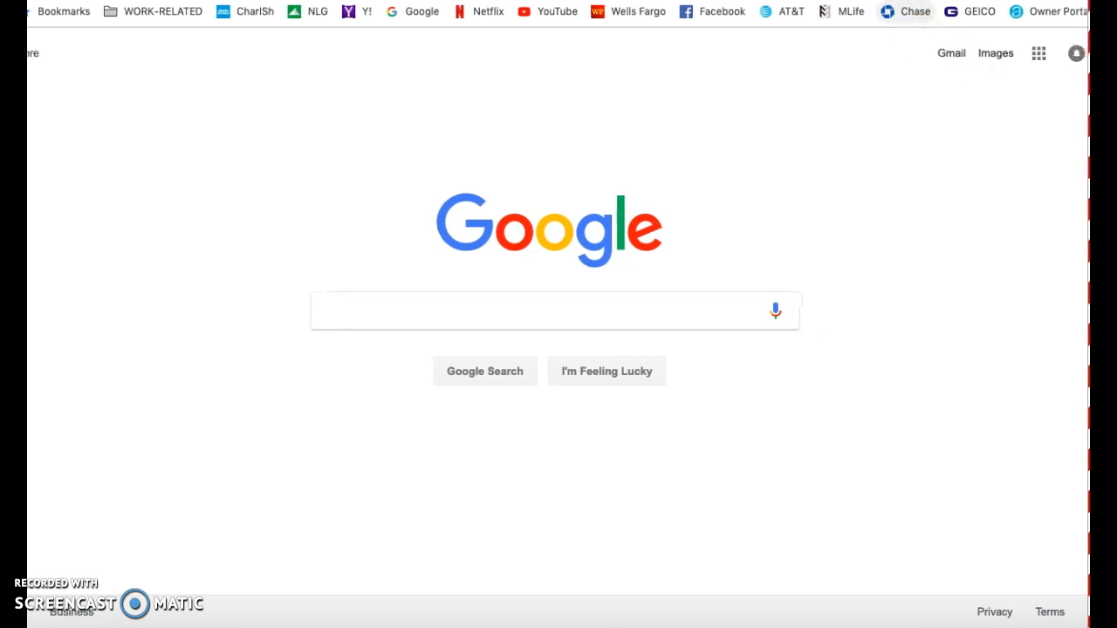
Step: Open Google Drive from the Google apps on the search homepage
click(1032, 56)
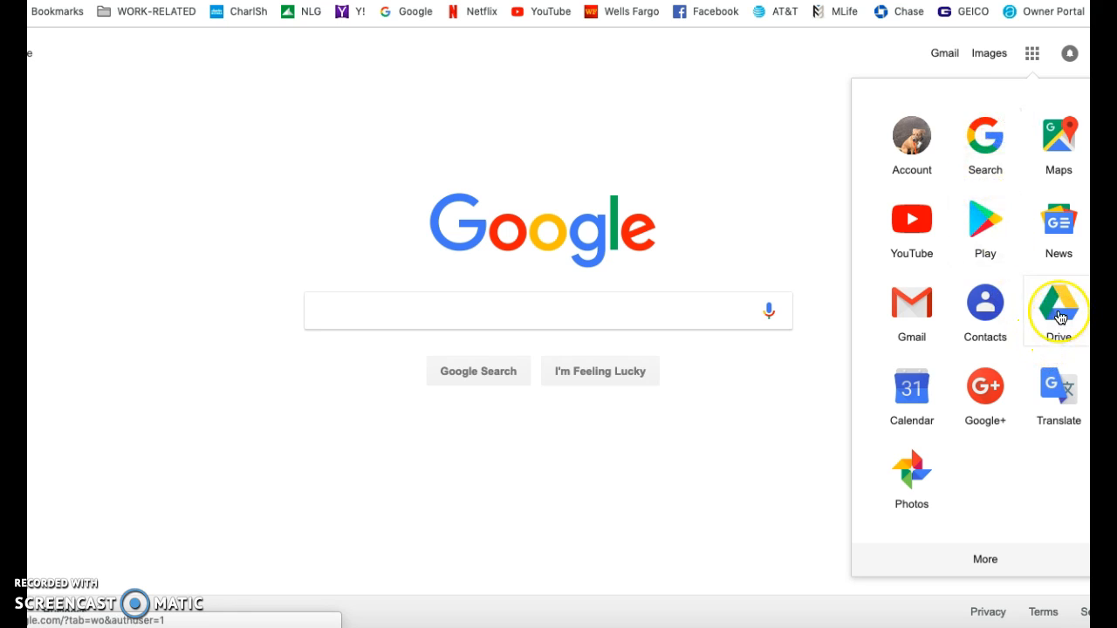
mouse_move(1059, 314)
mouse_down()
mouse_move(1054, 294)
mouse_move(1070, 310)
mouse_move(1027, 319)
mouse_move(1065, 304)
mouse_move(1057, 300)
mouse_move(1061, 314)
mouse_move(1047, 324)
mouse_move(1058, 305)
mouse_move(1058, 316)
mouse_up()
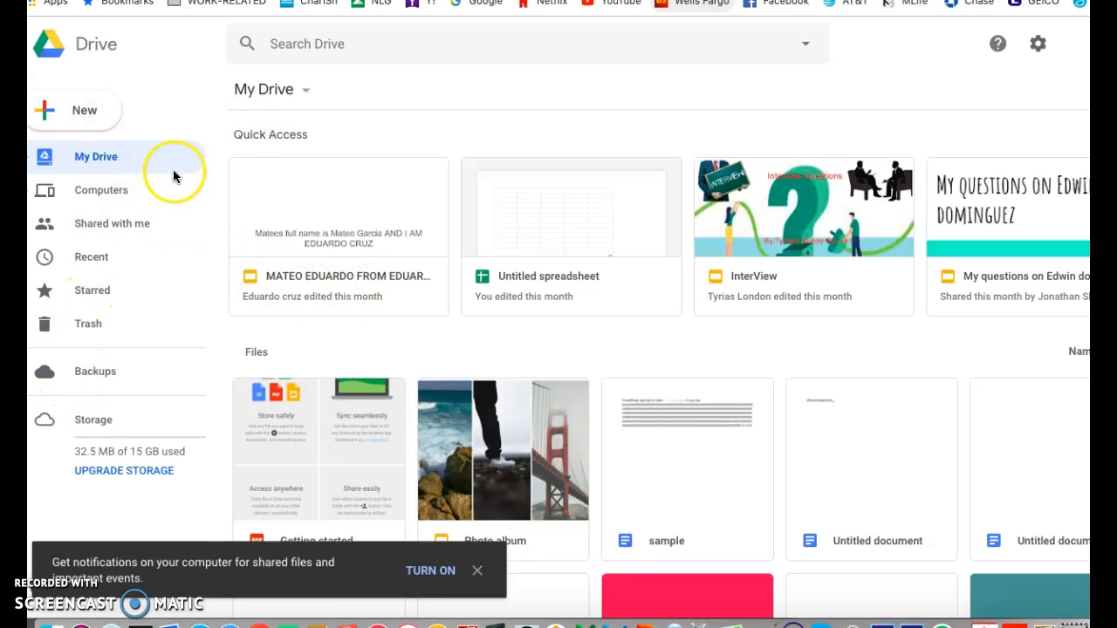
click(79, 112)
click(61, 122)
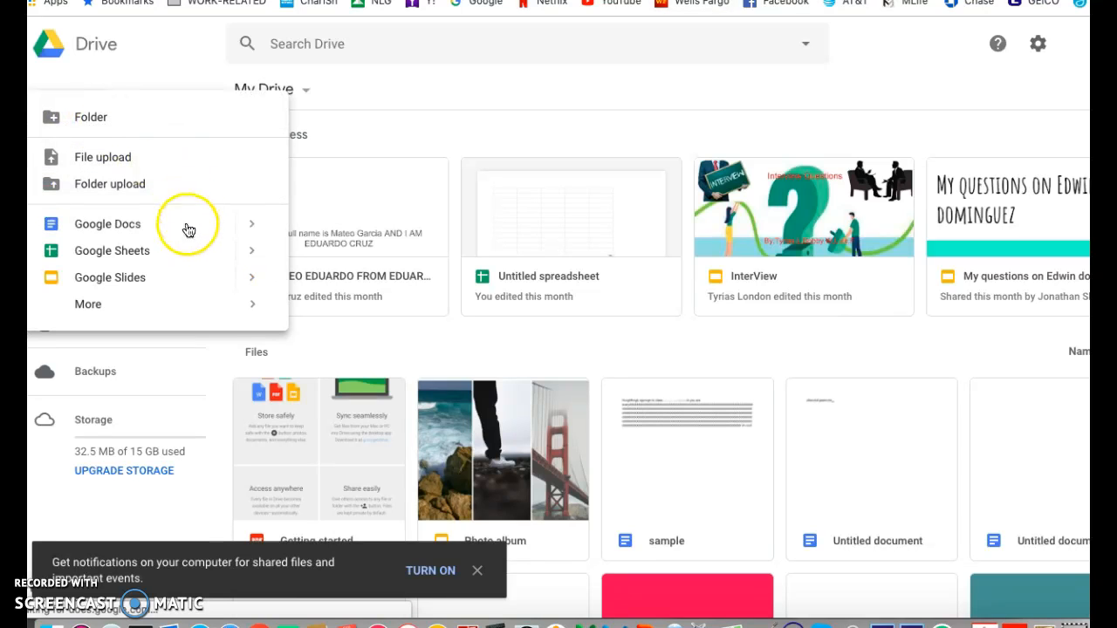
click(200, 59)
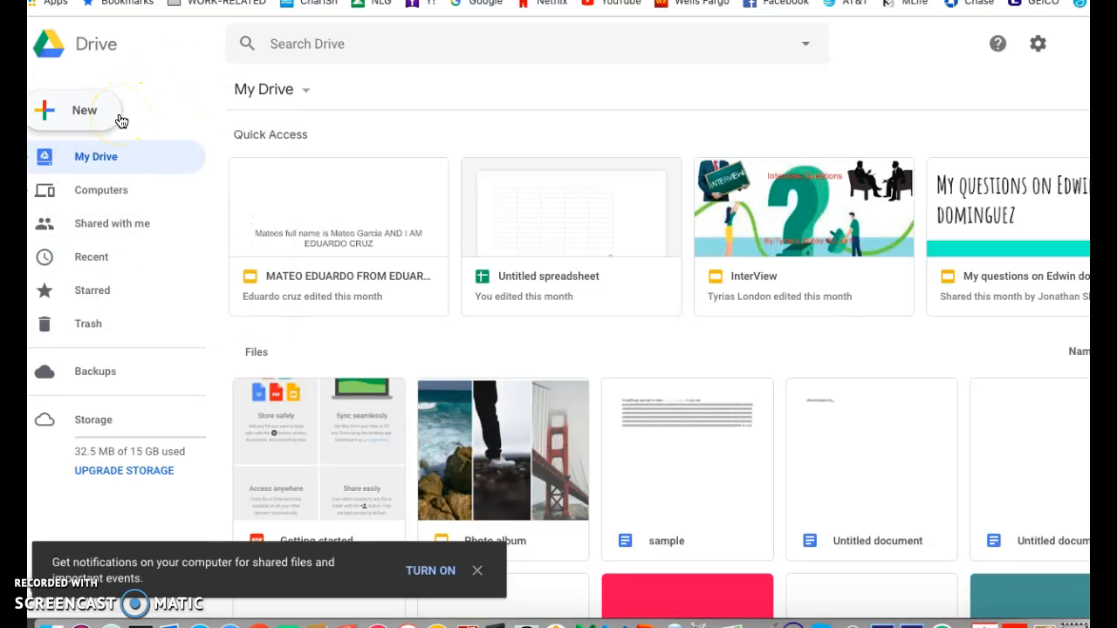
Step: Upload 2019-Weekly-Calendar.docx from the Desktop to My Drive and dismiss the notification prompt
click(93, 122)
click(178, 183)
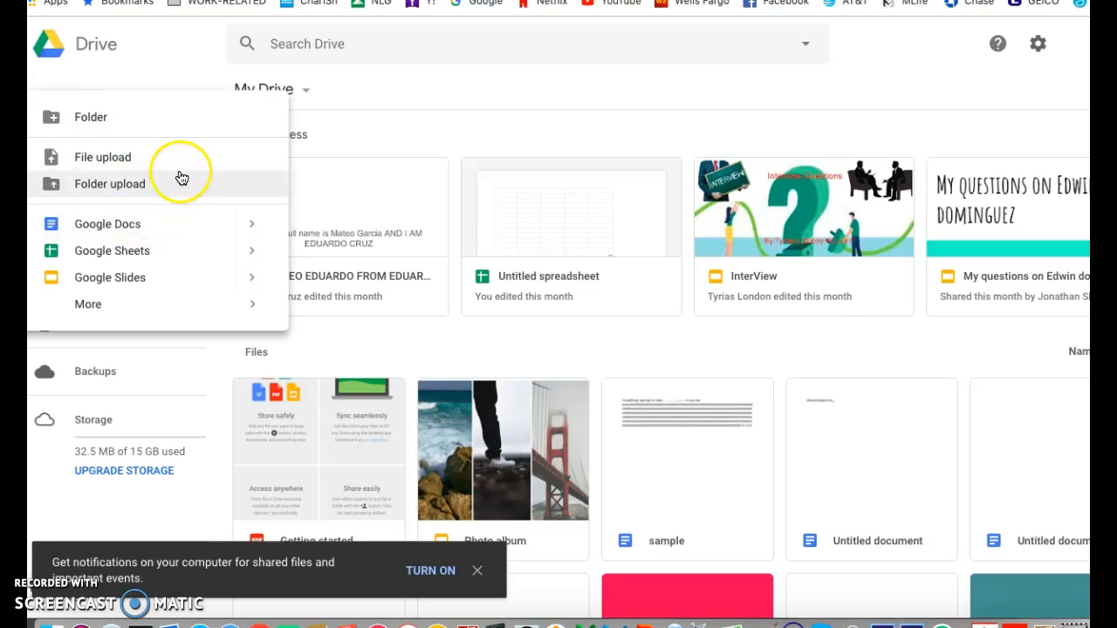
click(175, 149)
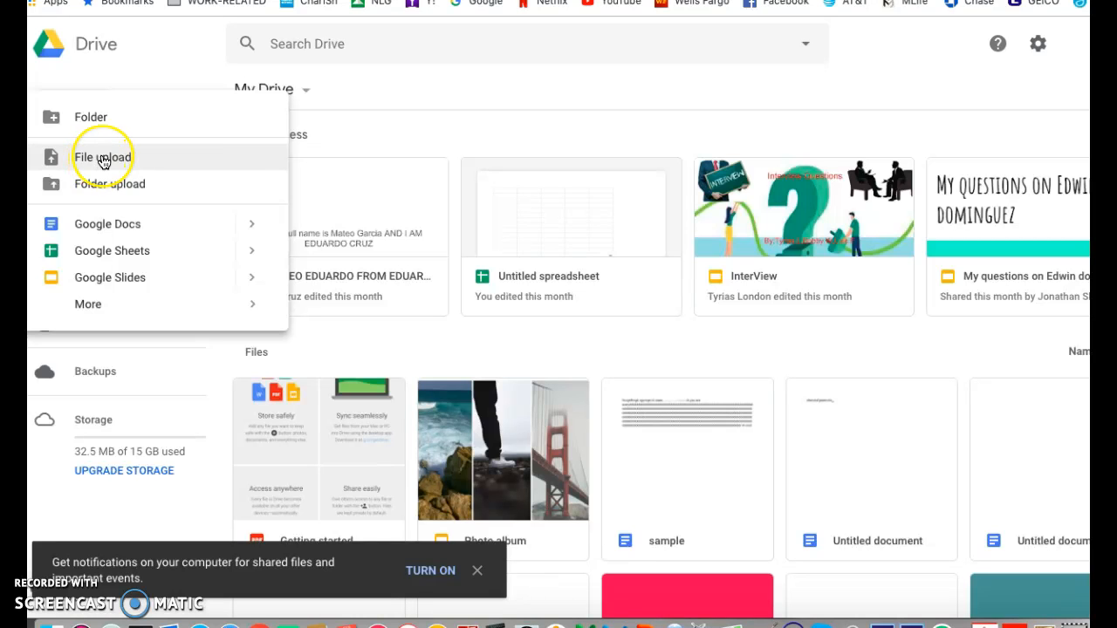
click(103, 159)
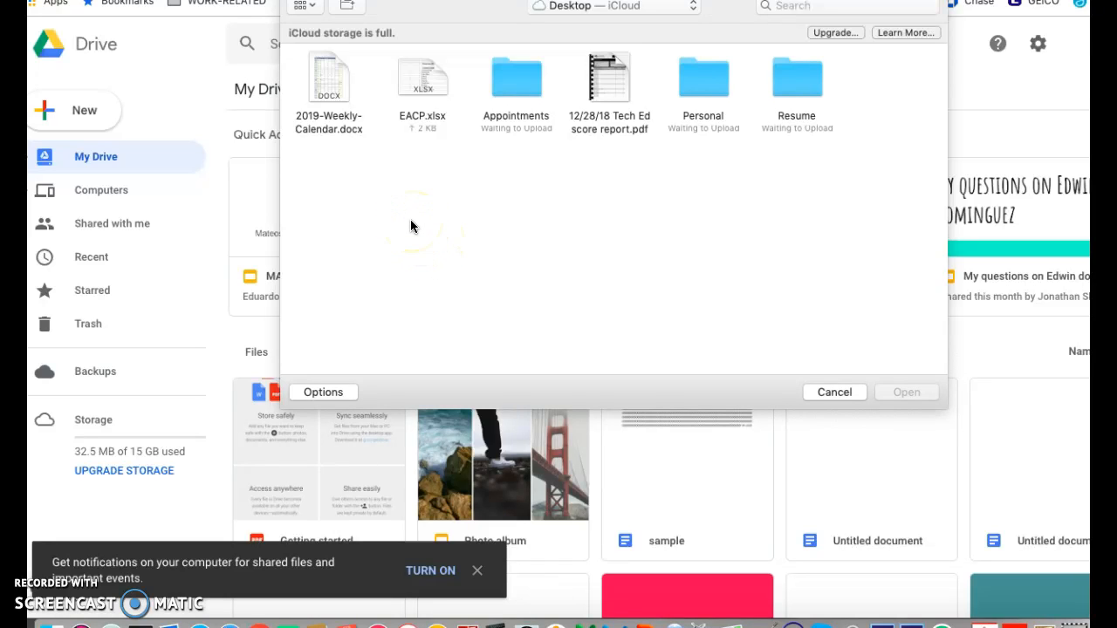
click(332, 88)
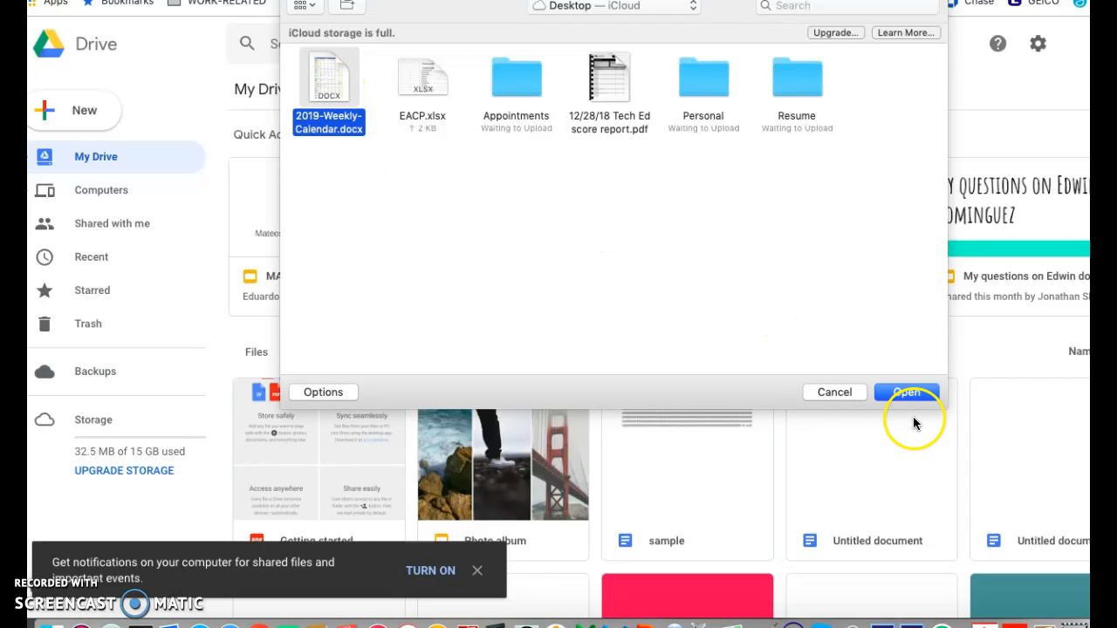
click(905, 393)
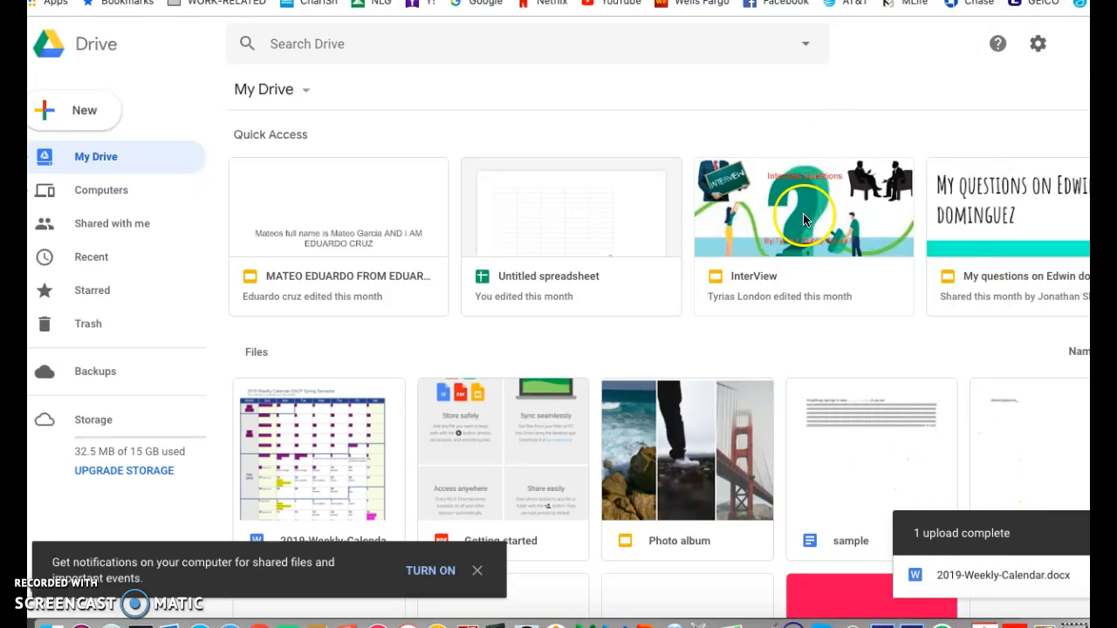
click(477, 569)
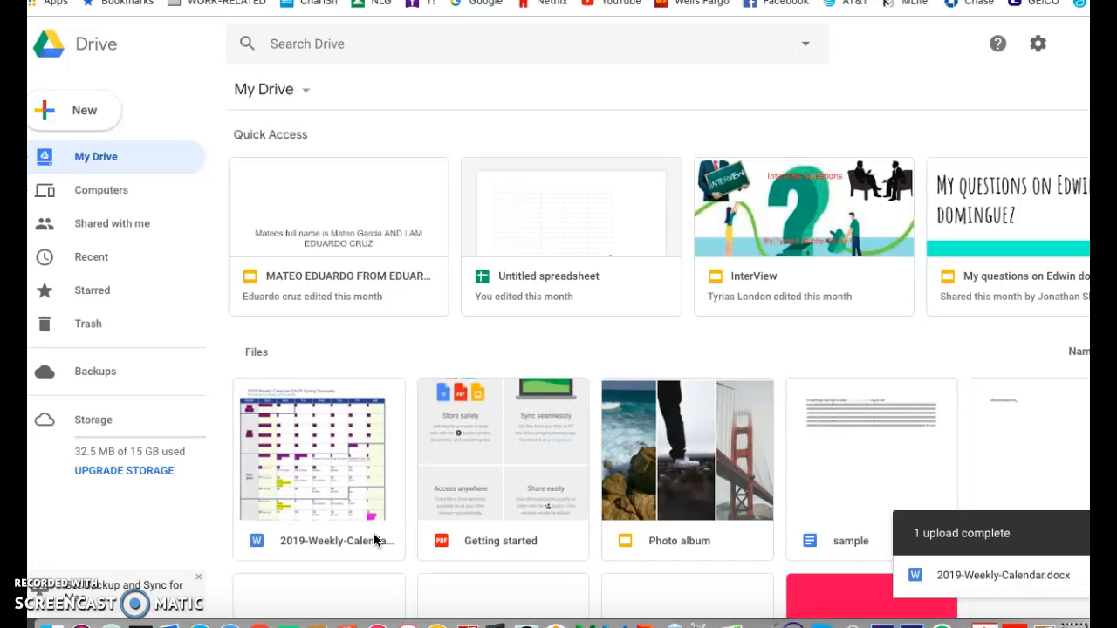
Step: Preview the uploaded 2019-Weekly-Calendar.docx and return to My Drive
double_click(319, 461)
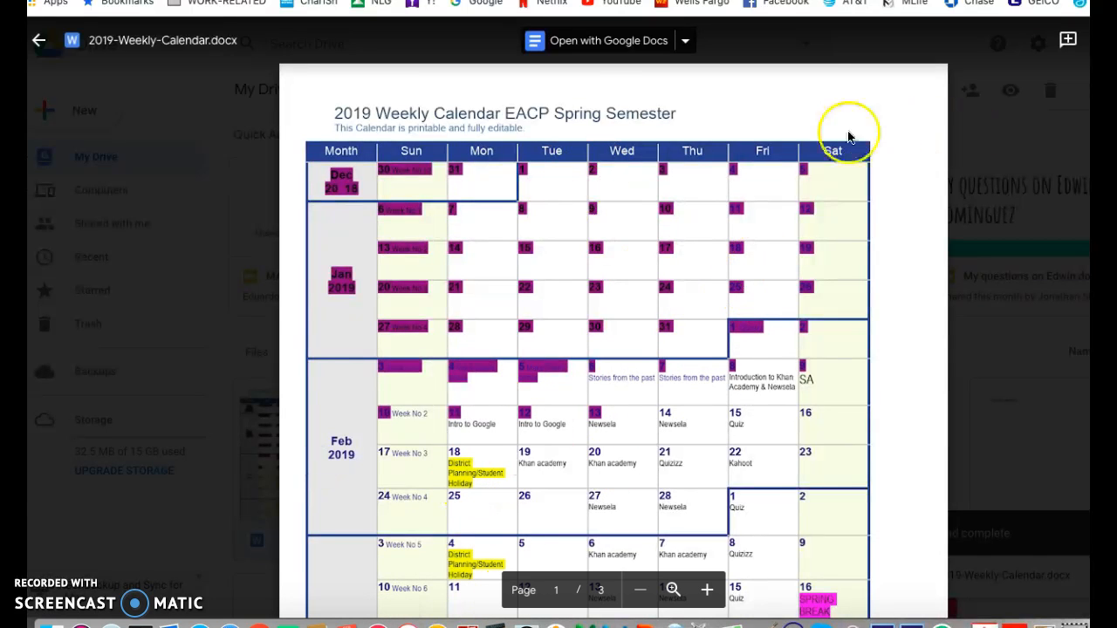
click(40, 44)
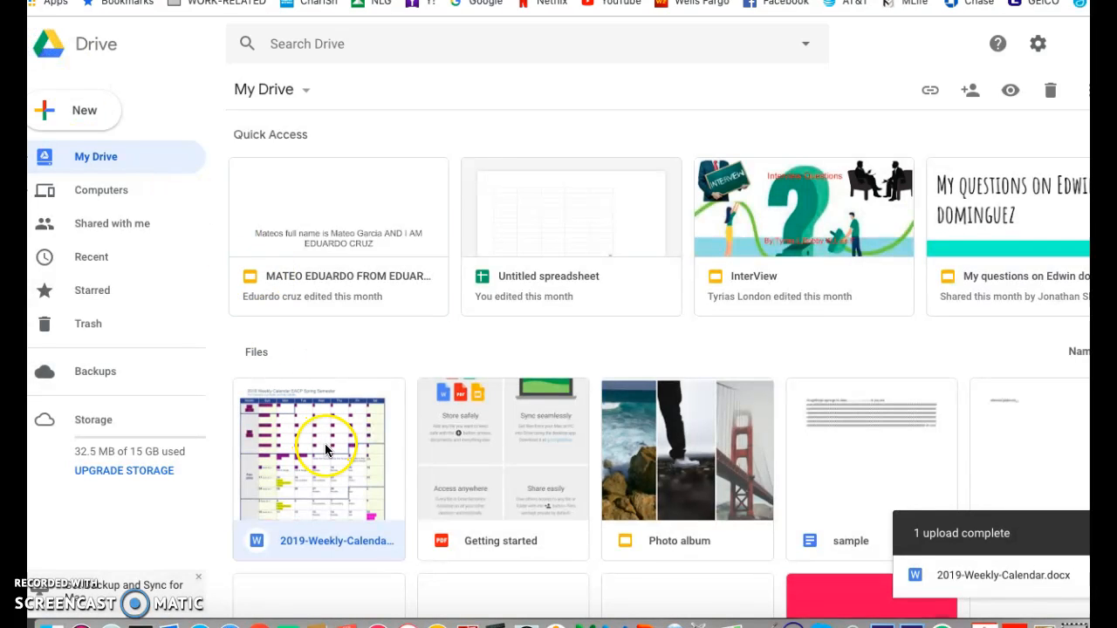
Step: Reopen the weekly calendar preview and try to print the document
scroll(326, 456, down, 2)
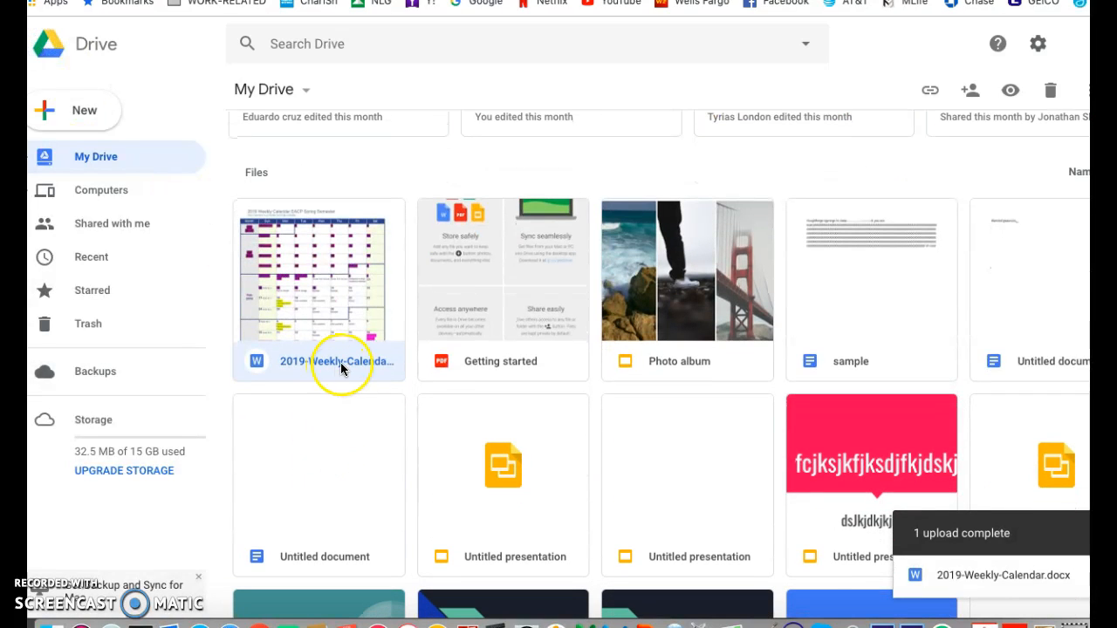
click(353, 304)
click(358, 352)
click(316, 245)
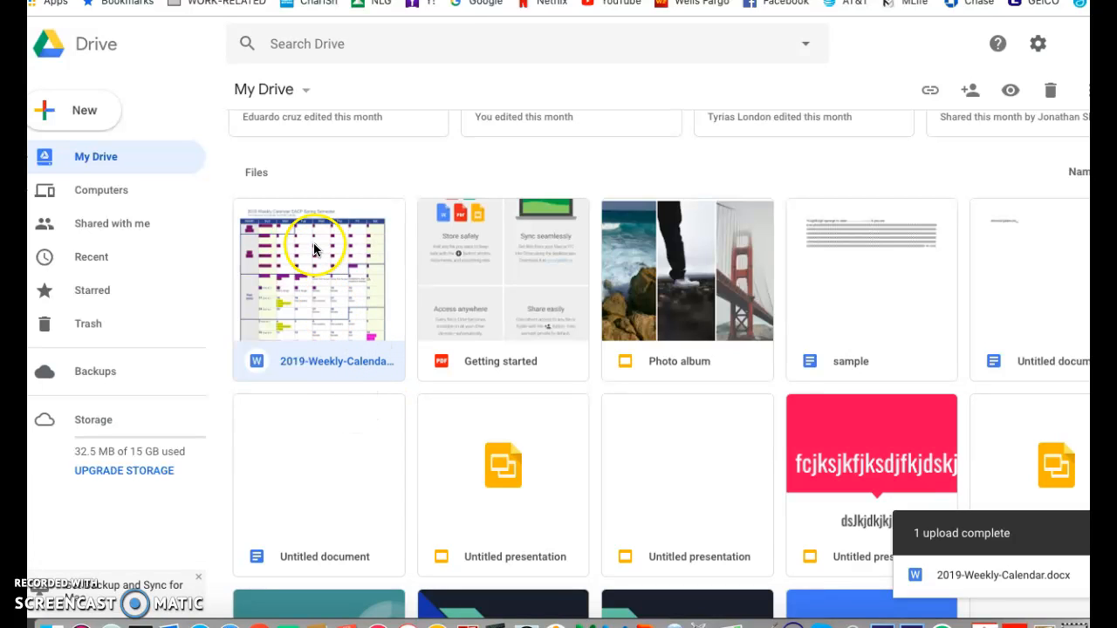
double_click(334, 288)
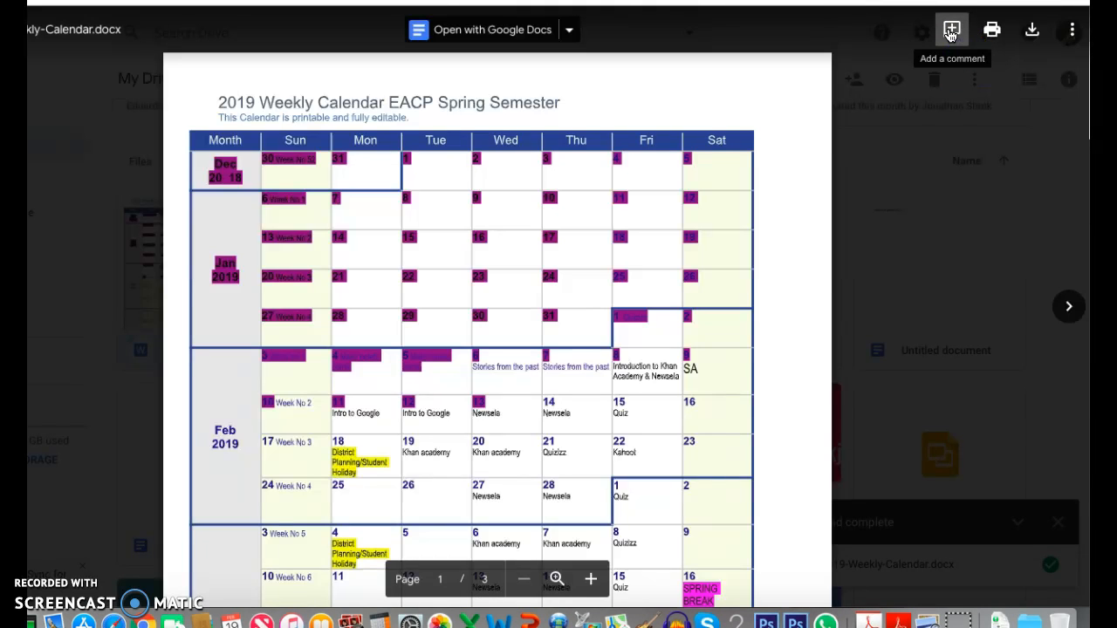
click(992, 33)
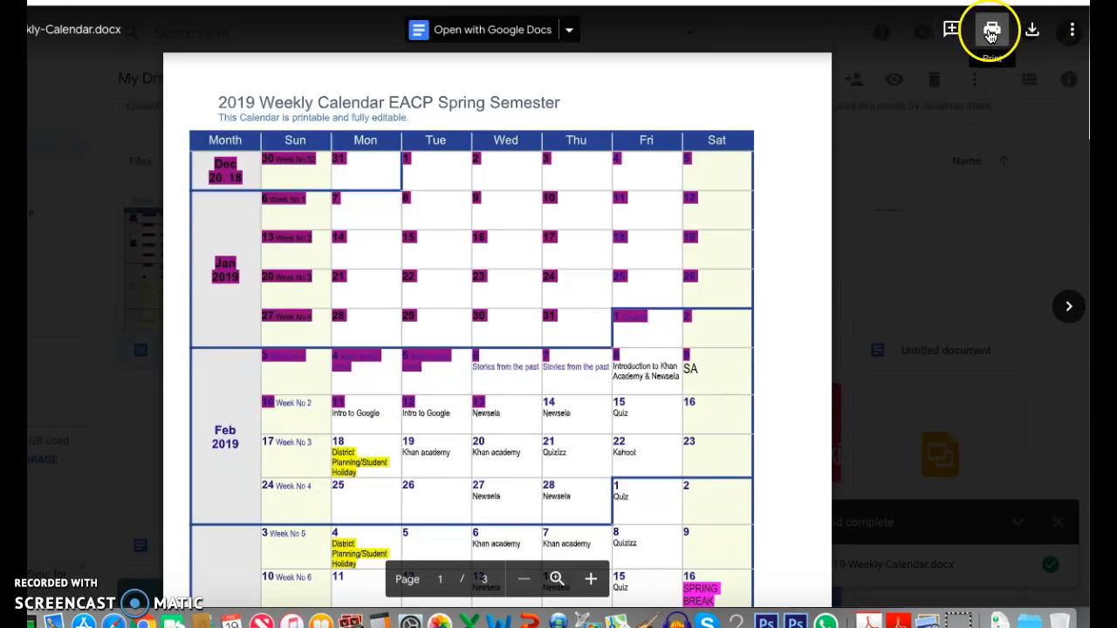
click(1032, 31)
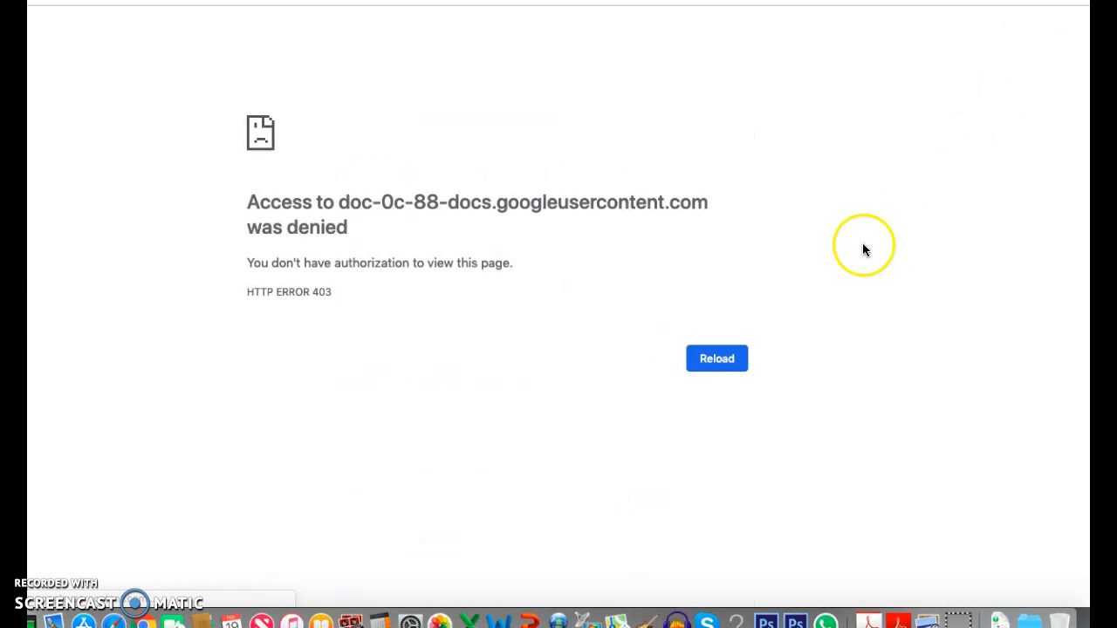
click(716, 360)
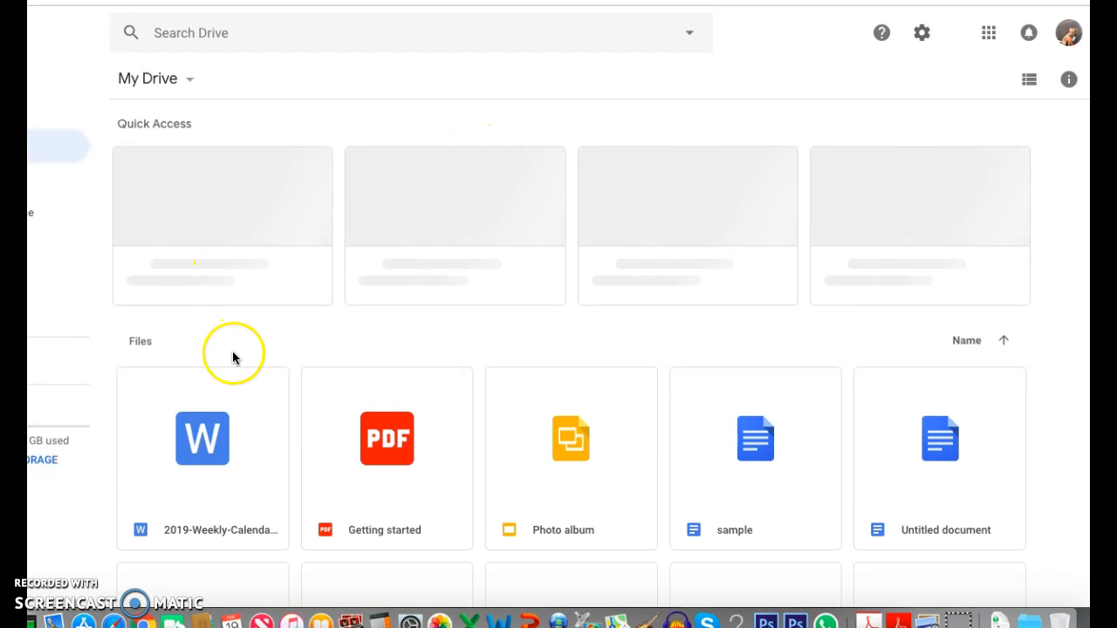
Step: Open the 2019-Weekly-Calendar.docx preview again and review the additional actions available for the file
double_click(236, 427)
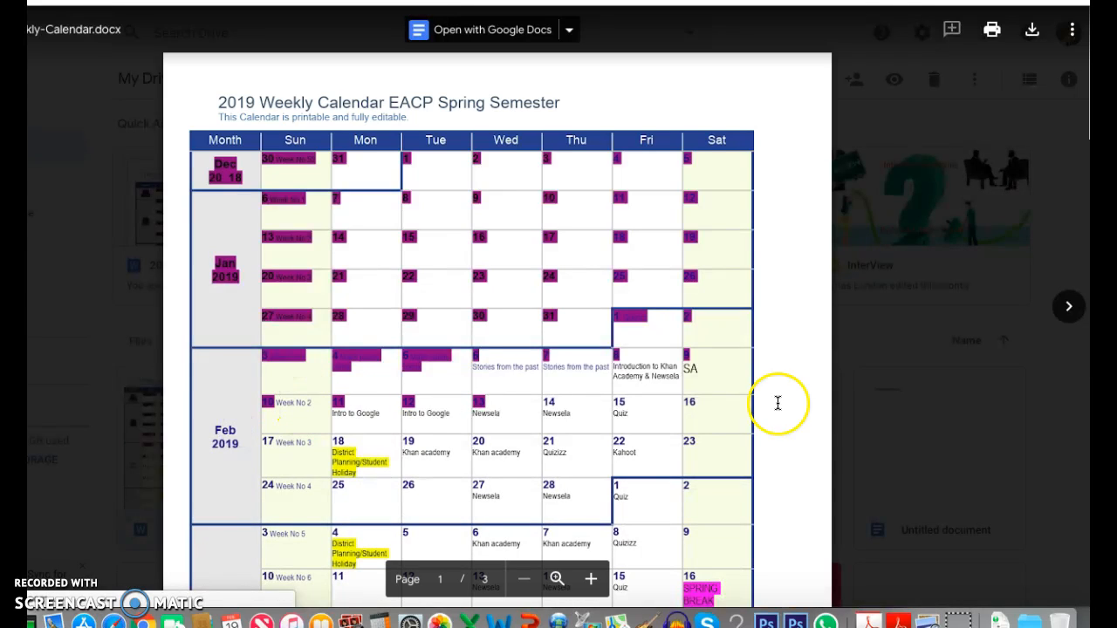
click(1072, 30)
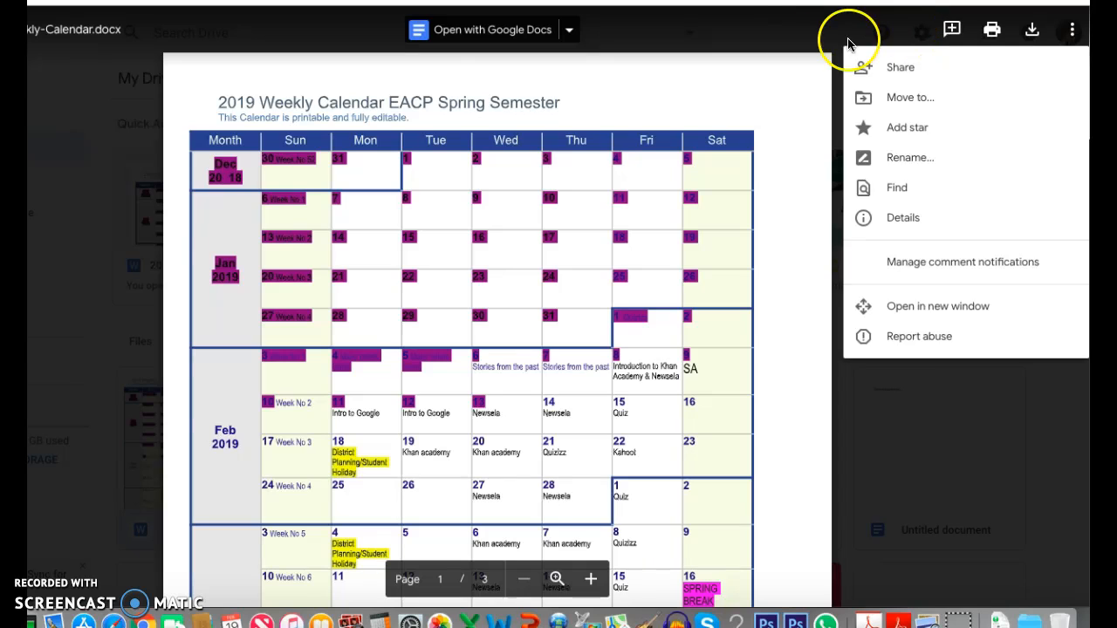
click(798, 30)
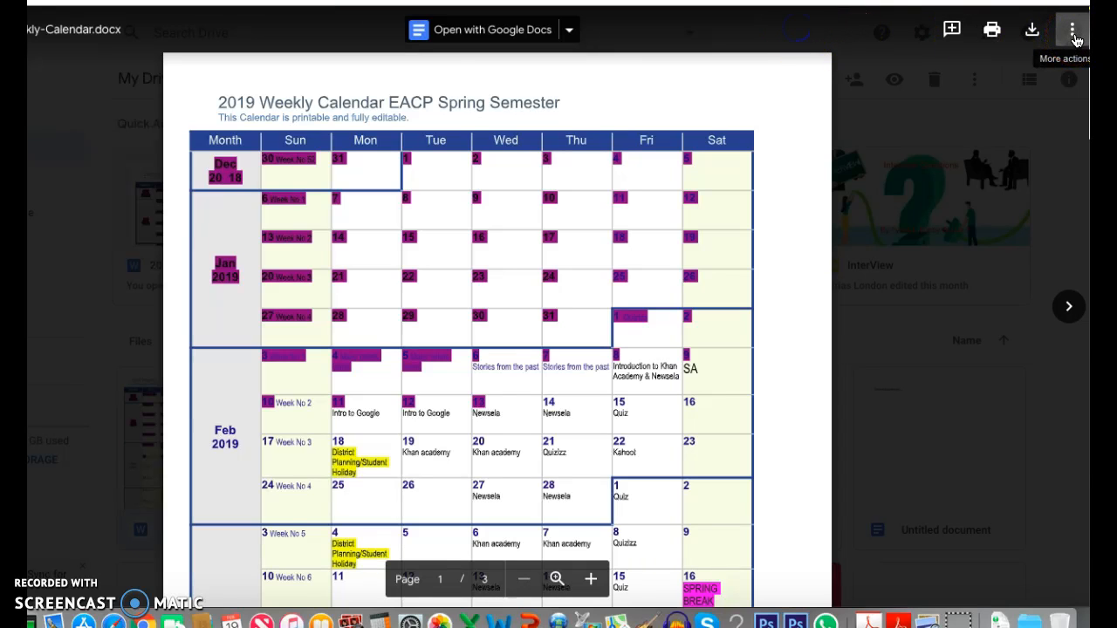
click(1073, 33)
click(988, 84)
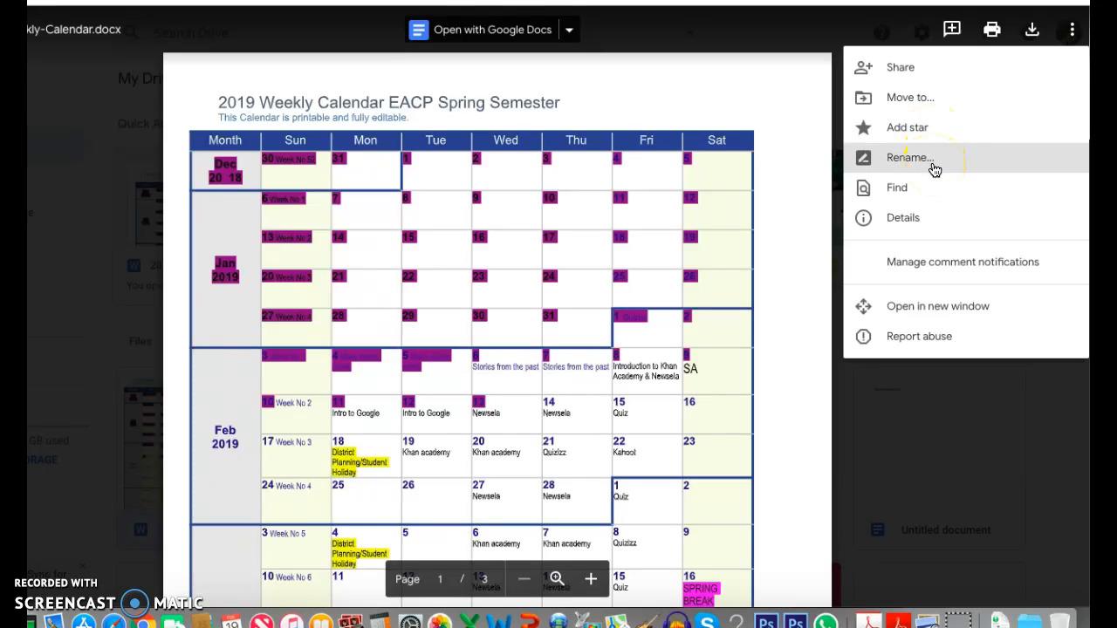
Step: Start sharing the weekly calendar with others and enter a partial recipient name
click(925, 71)
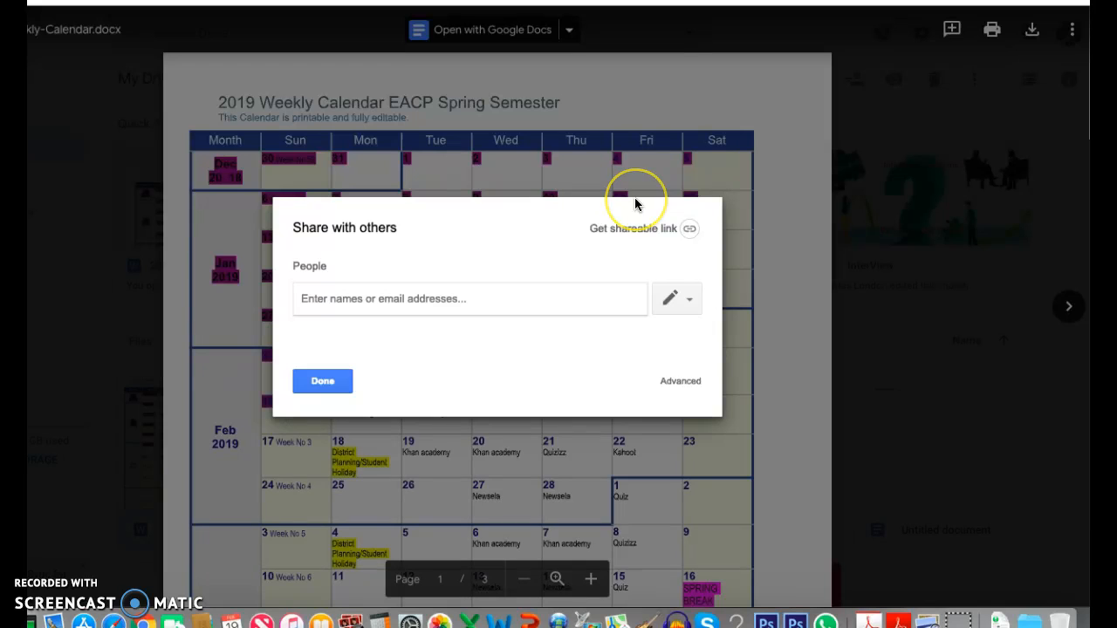
text(smldsmlmlm)
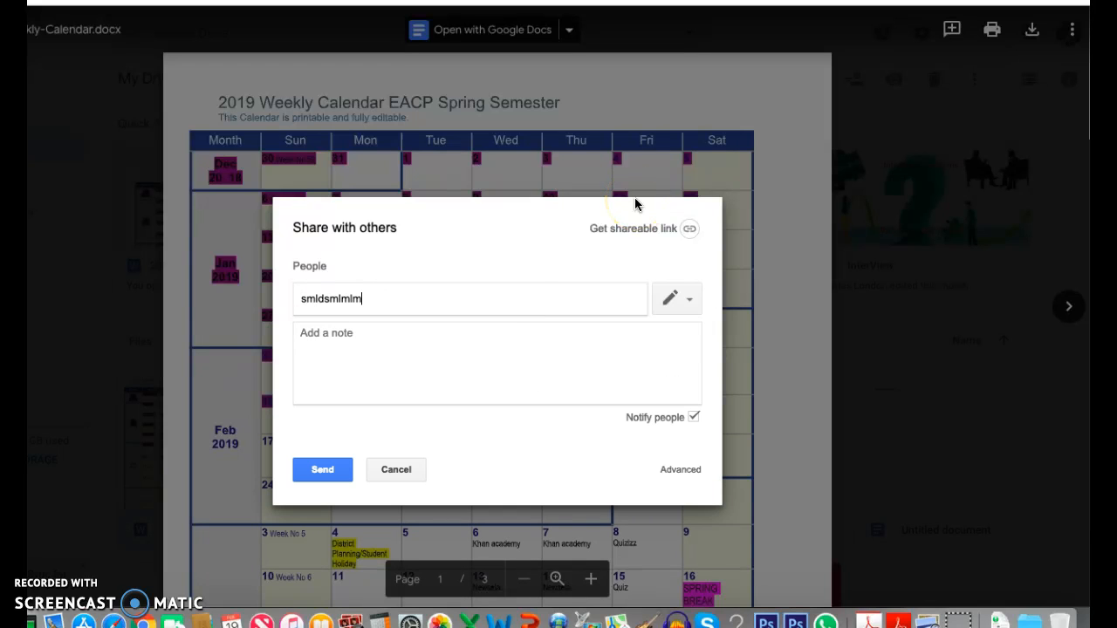
key(BackSpace)
key(BackSpace)
key(BackSpace)
key(BackSpace)
key(BackSpace)
key(BackSpace)
key(BackSpace)
key(BackSpace)
key(BackSpace)
key(BackSpace)
text(da)
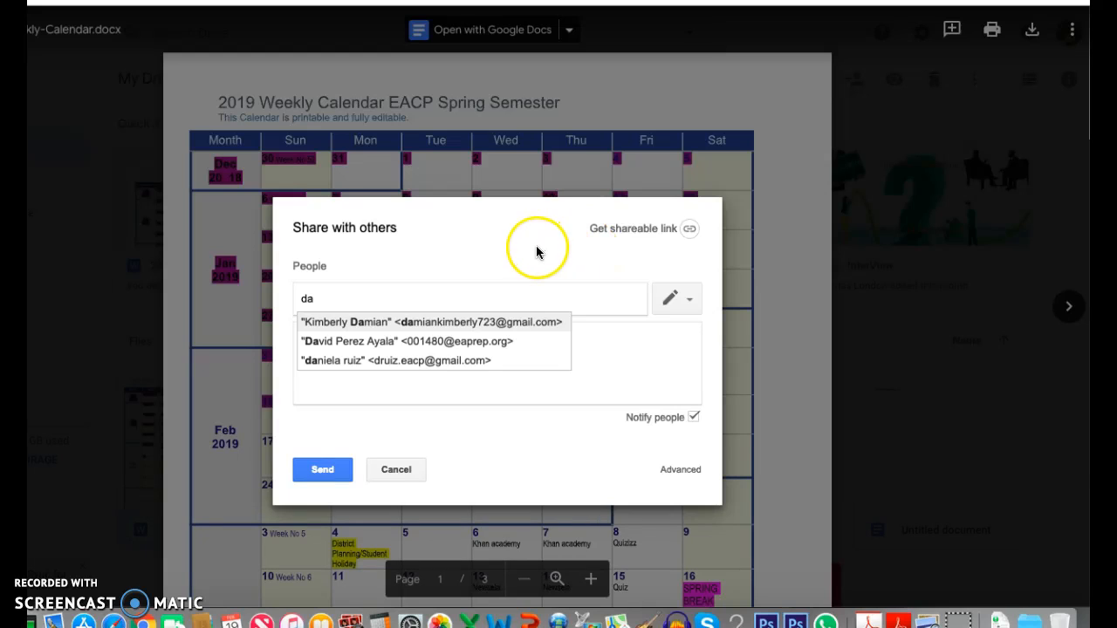
click(537, 253)
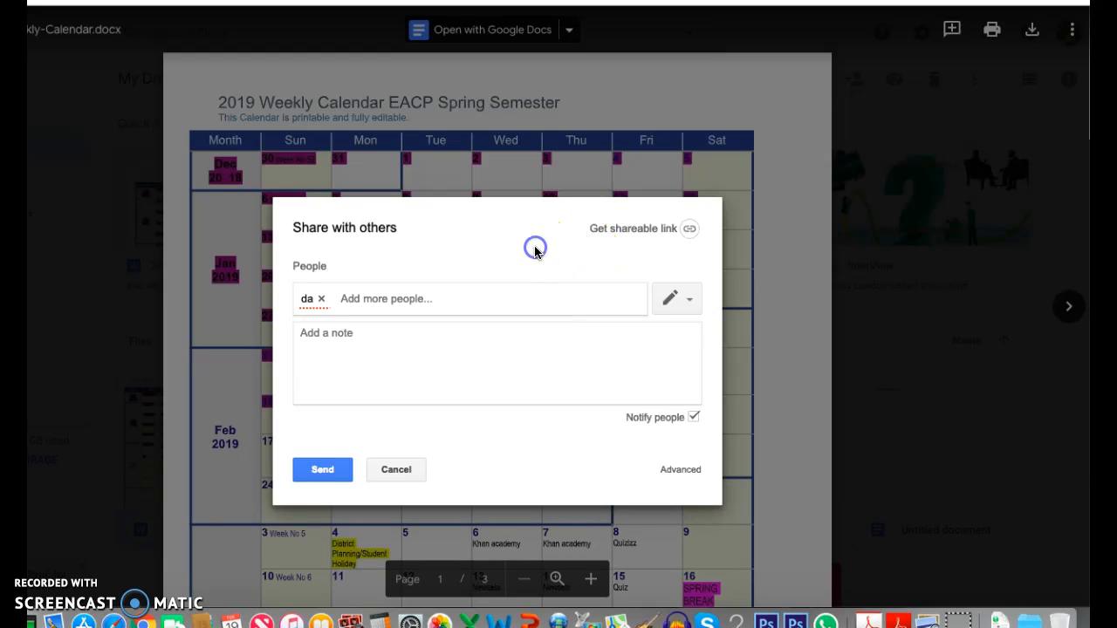
Step: Review the access levels offered for the recipient, then cancel sharing the weekly calendar
click(685, 301)
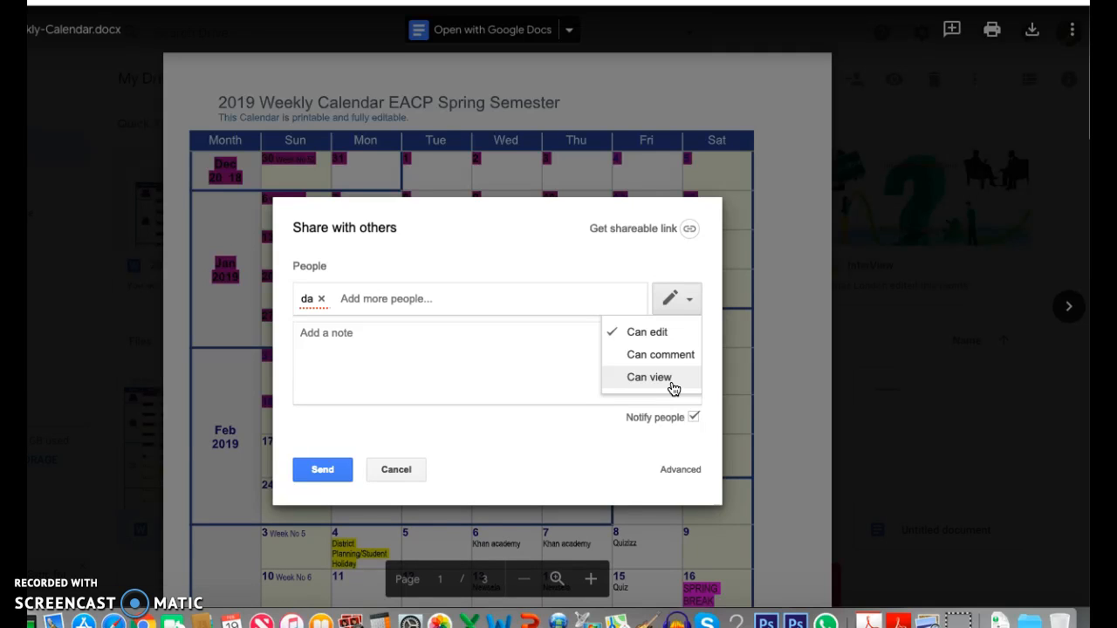
click(397, 469)
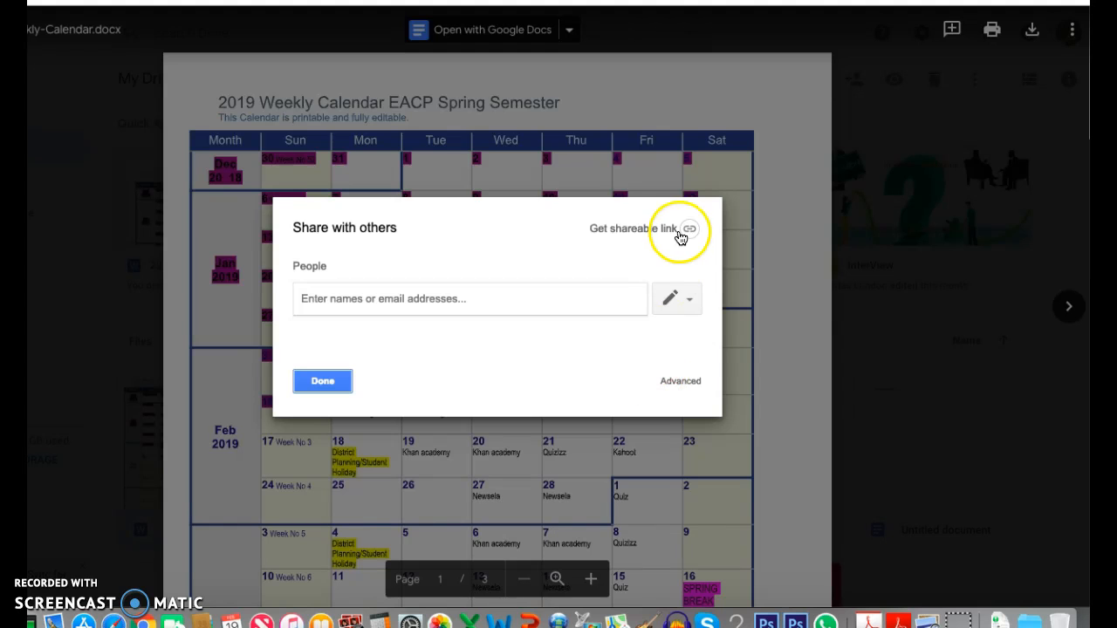
click(463, 97)
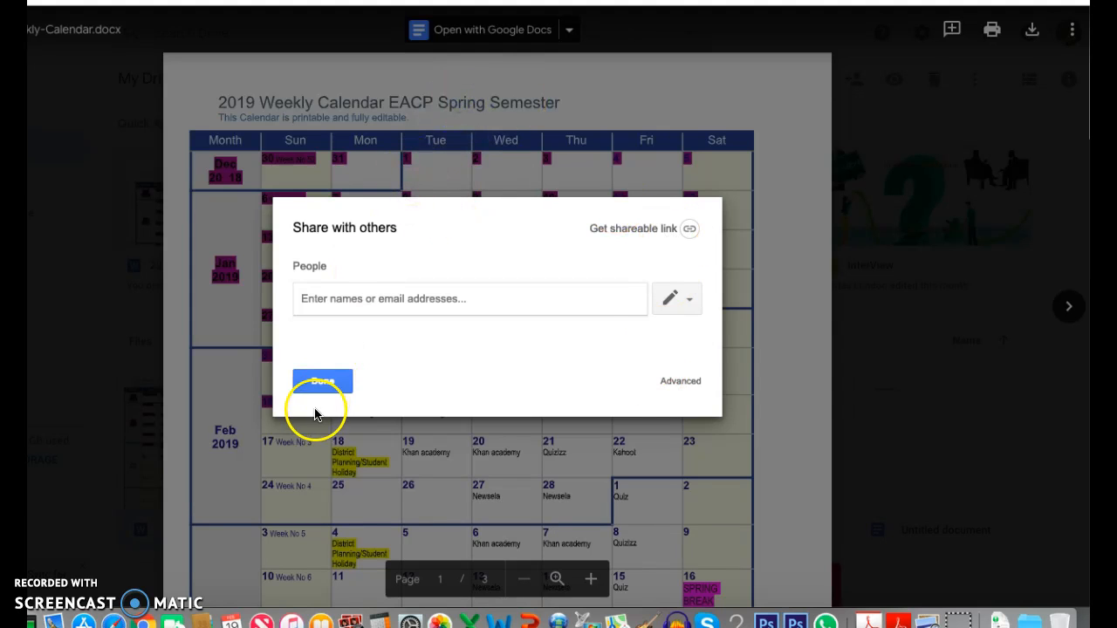
click(322, 380)
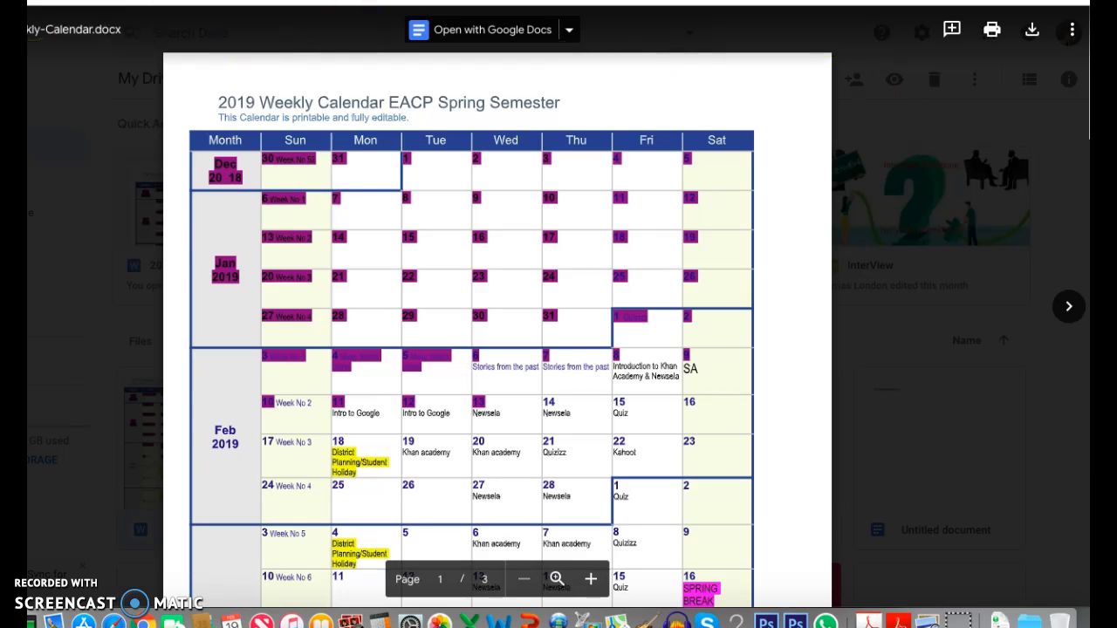
Step: Close the calendar preview and remove 2019-Weekly-Calendar.docx from My Drive
click(28, 30)
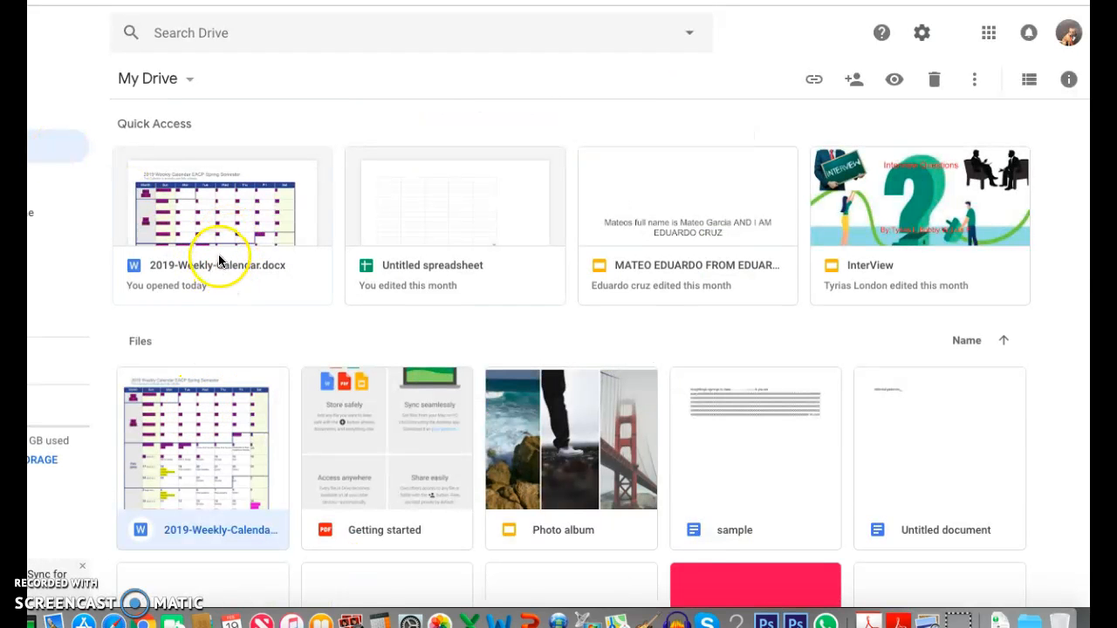
right_click(208, 428)
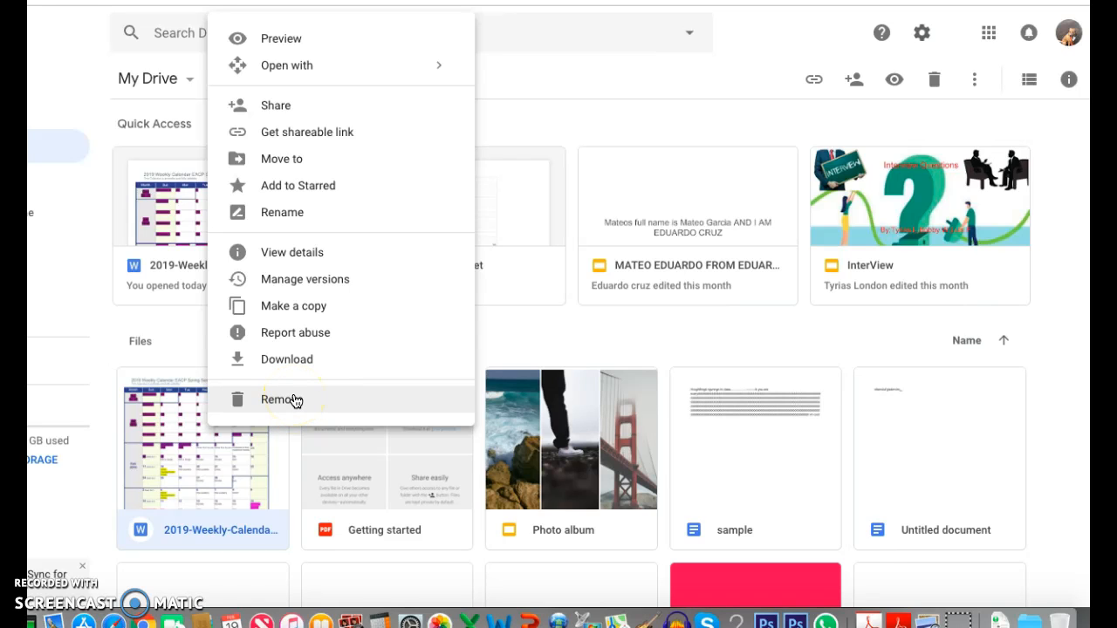
click(295, 400)
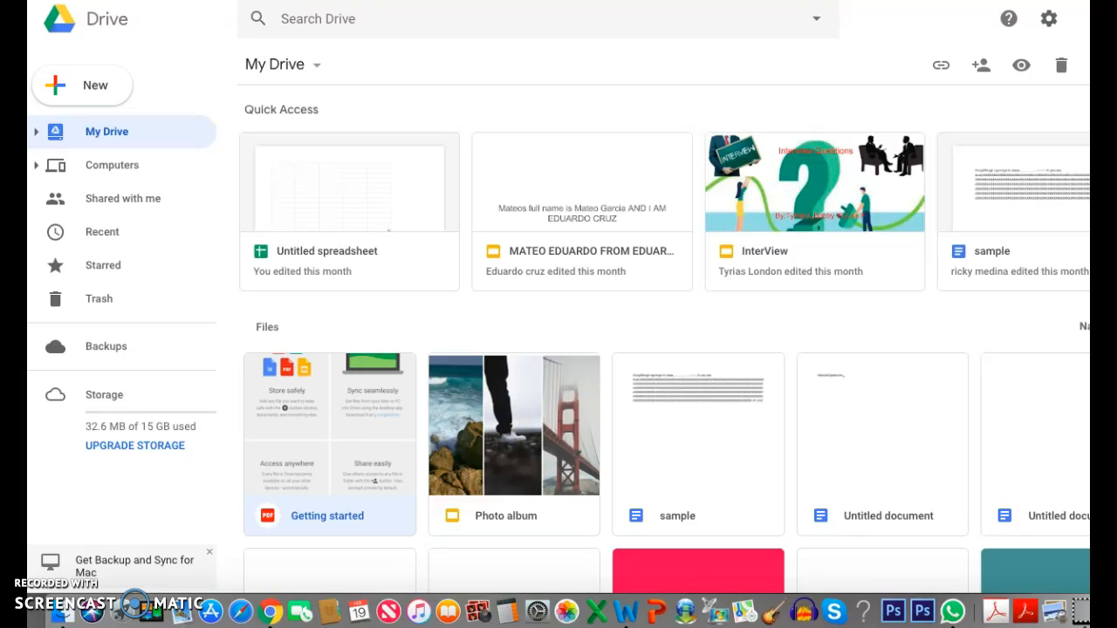
Step: Select the Personal folder on the Desktop for a folder upload and cancel the upload
click(98, 88)
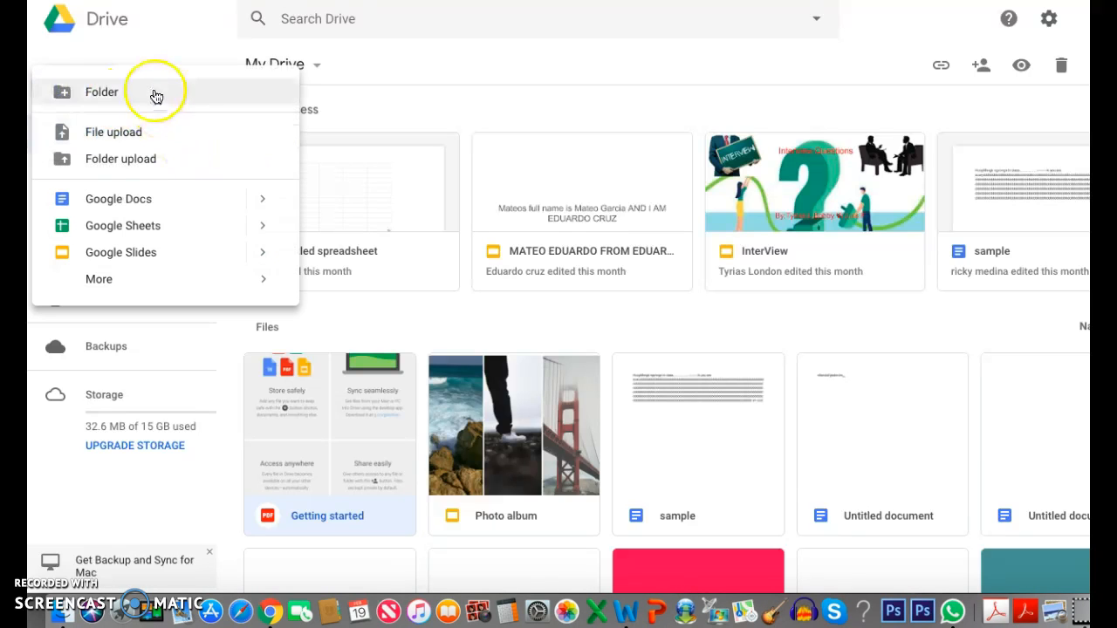
click(150, 158)
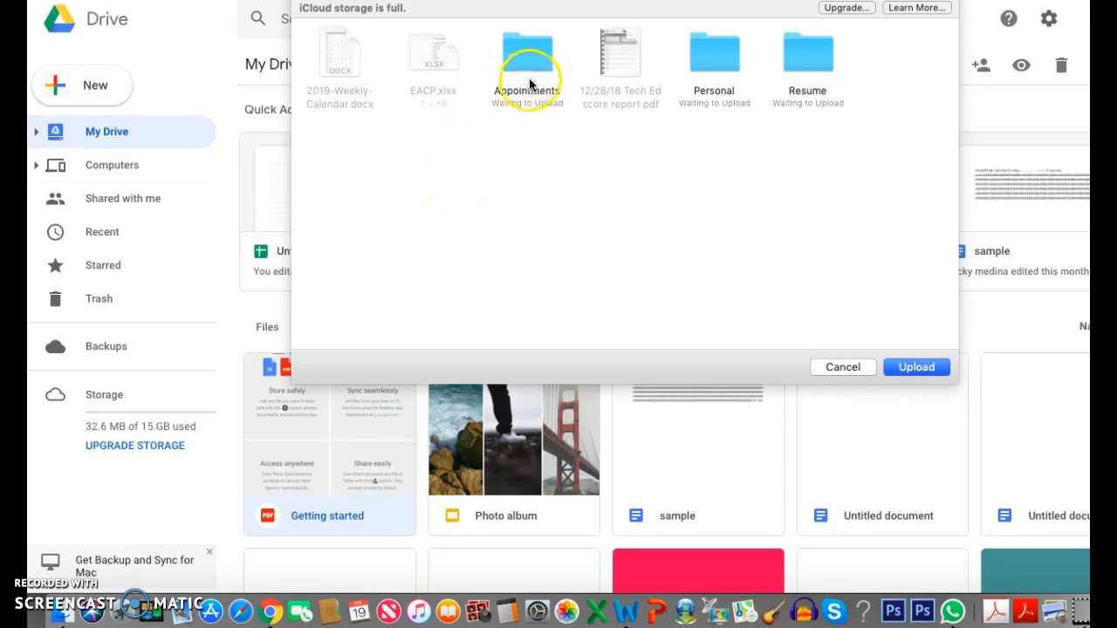
click(718, 64)
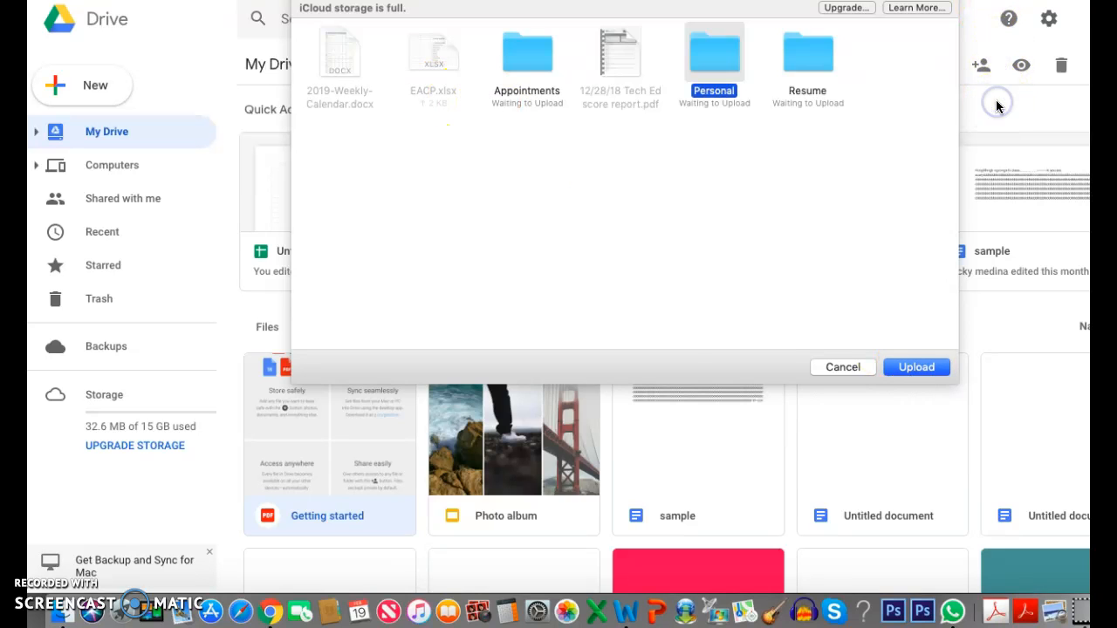
click(843, 366)
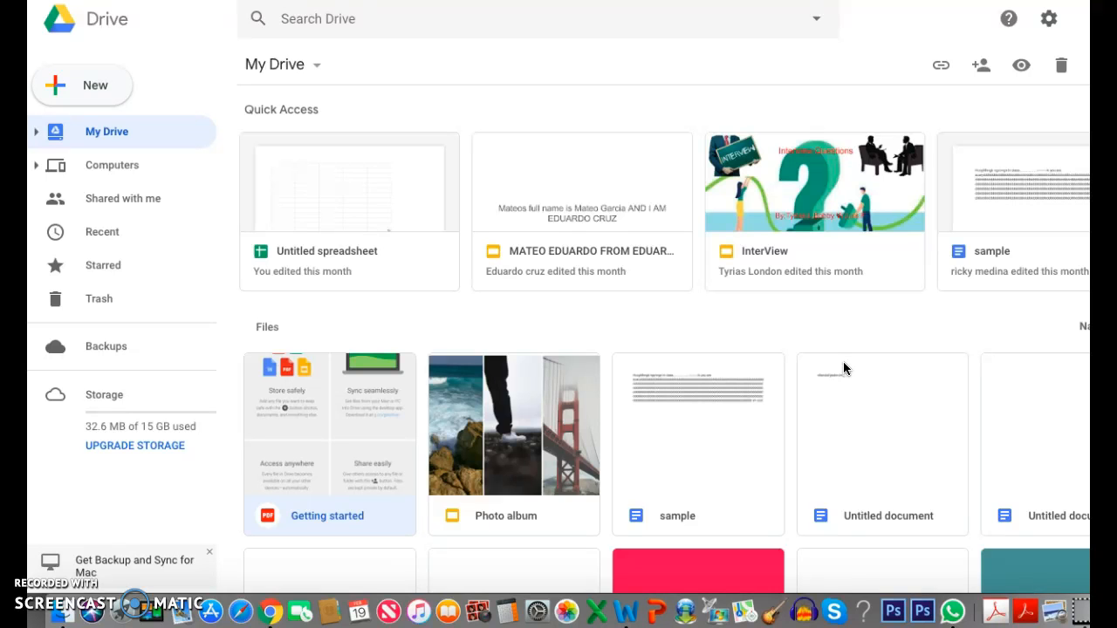
scroll(856, 478, down, 5)
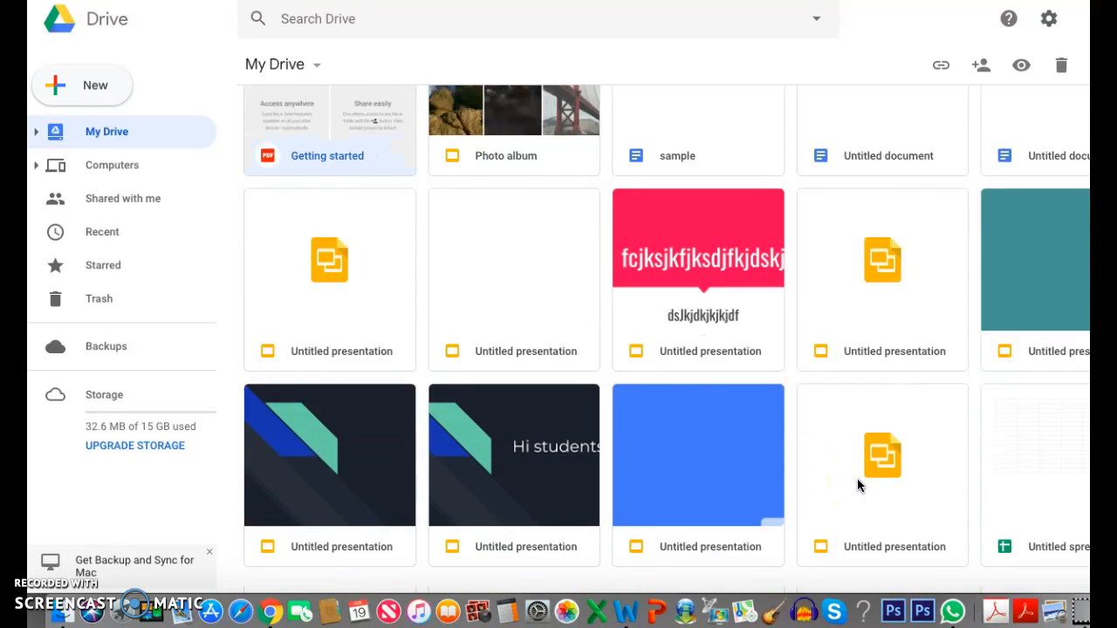
scroll(857, 486, up, 3)
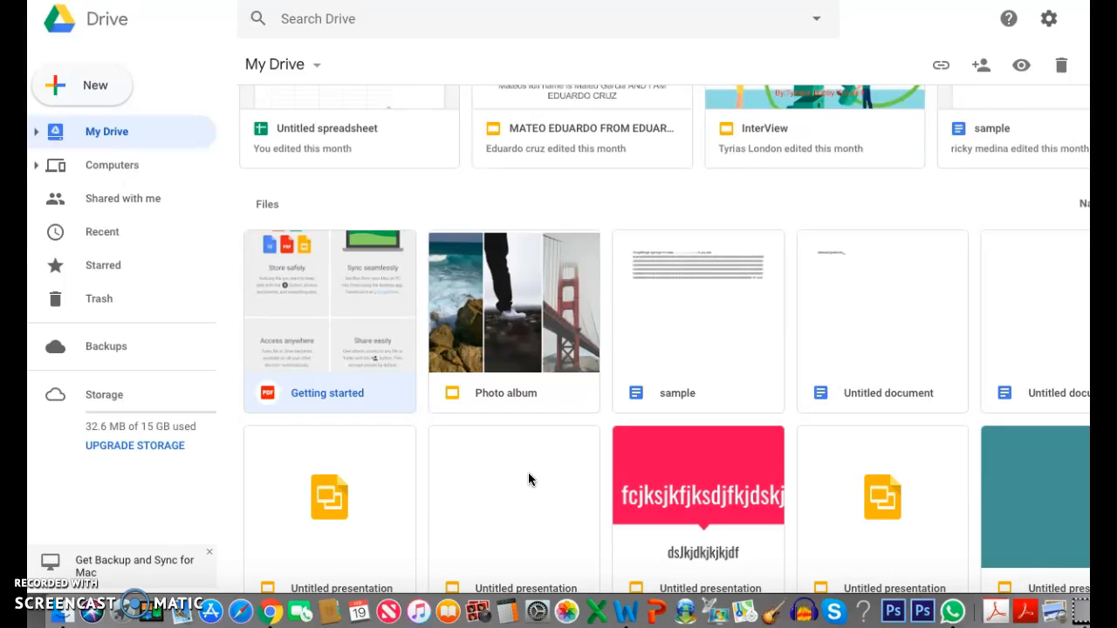
click(292, 277)
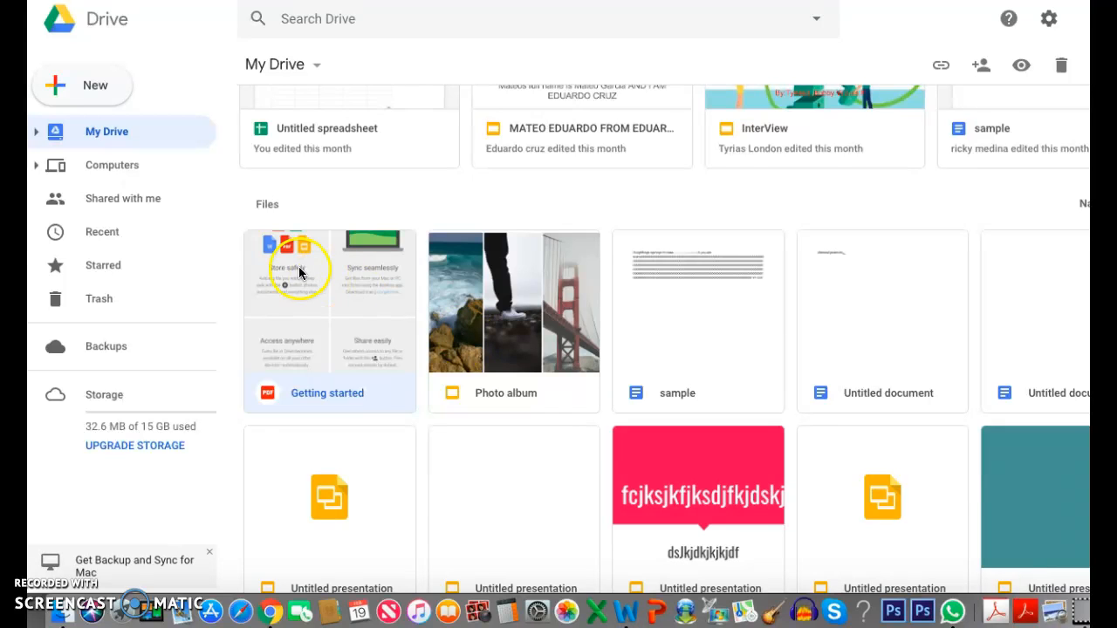